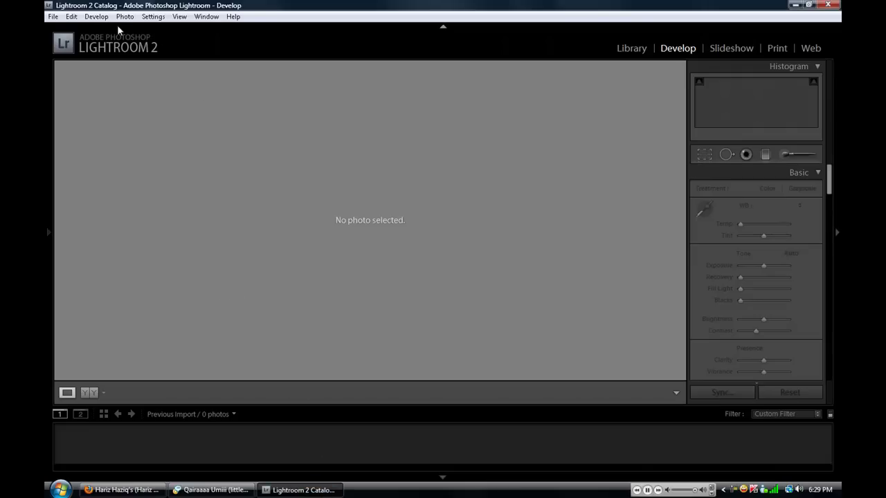
Step: Import IMG_4598 from the Desktop into the catalog and open it in Loupe view
click(53, 17)
click(74, 70)
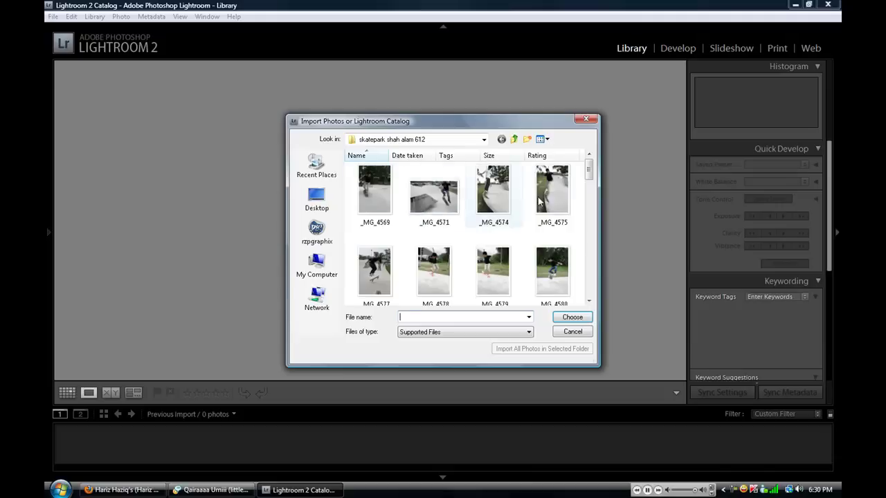
click(317, 198)
scroll(549, 208, down, 2)
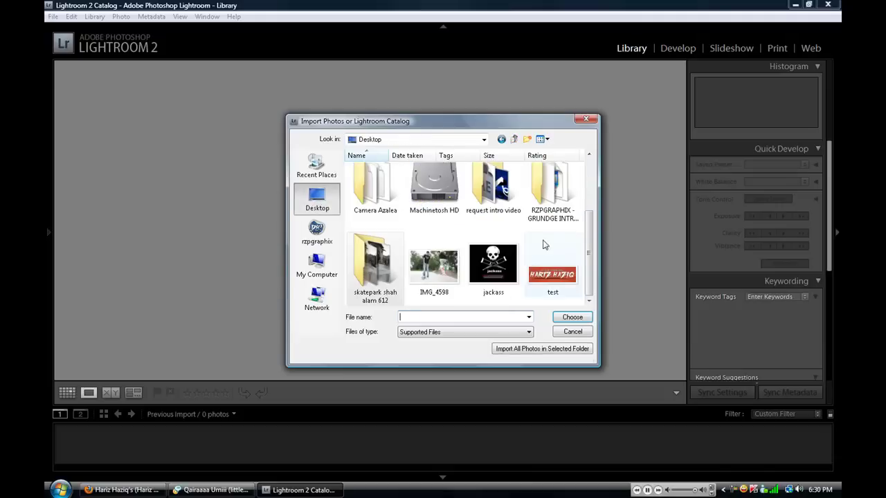
double_click(424, 263)
click(448, 372)
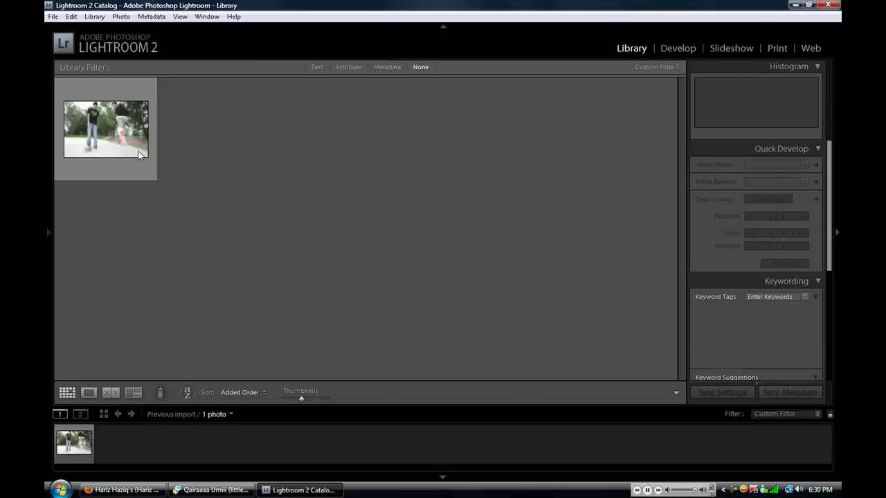
double_click(138, 153)
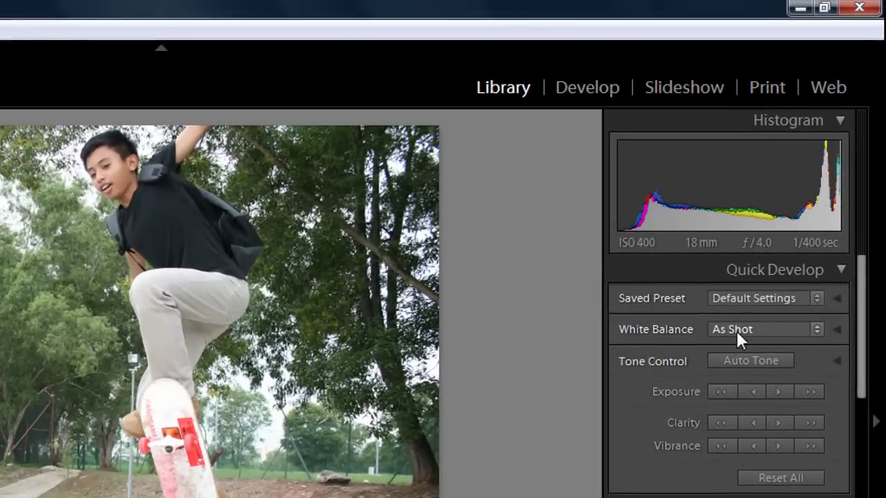
Step: Apply Auto white balance and Auto Tone to IMG_4598, then move to the Develop module
click(767, 184)
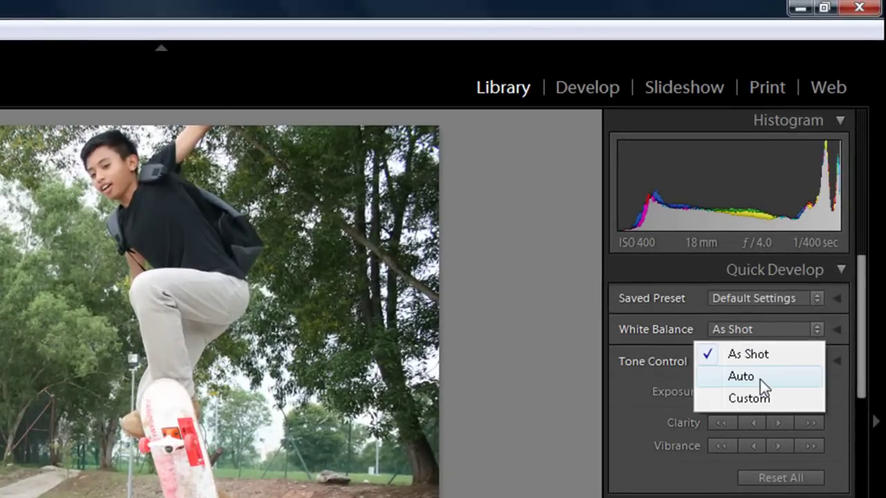
click(760, 379)
click(751, 361)
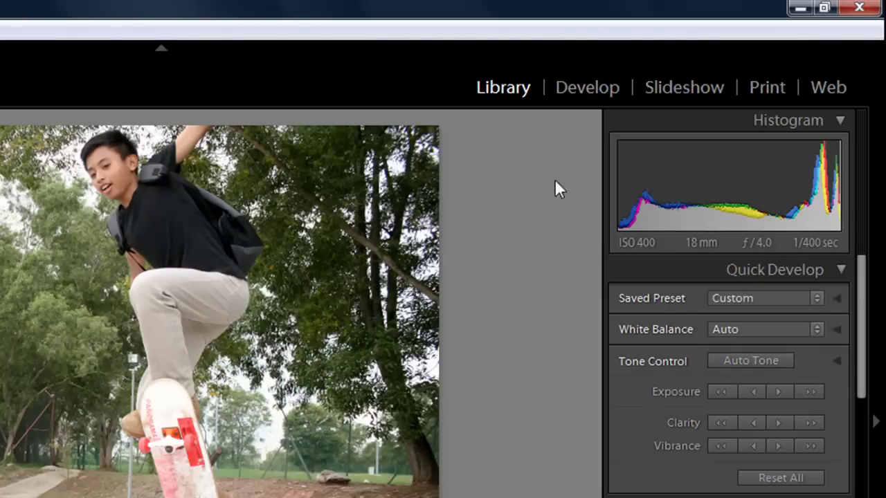
click(581, 88)
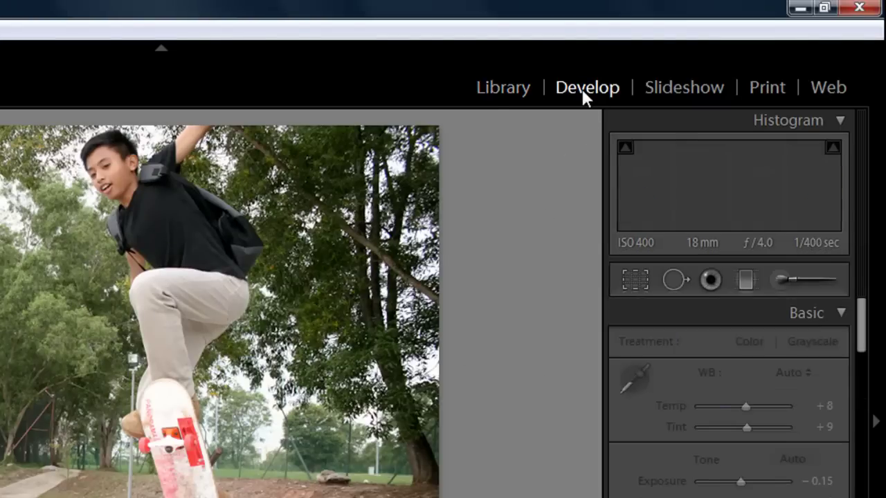
Step: Push Recovery, Fill Light, Blacks and Clarity all up to 100
drag(862, 340, 871, 329)
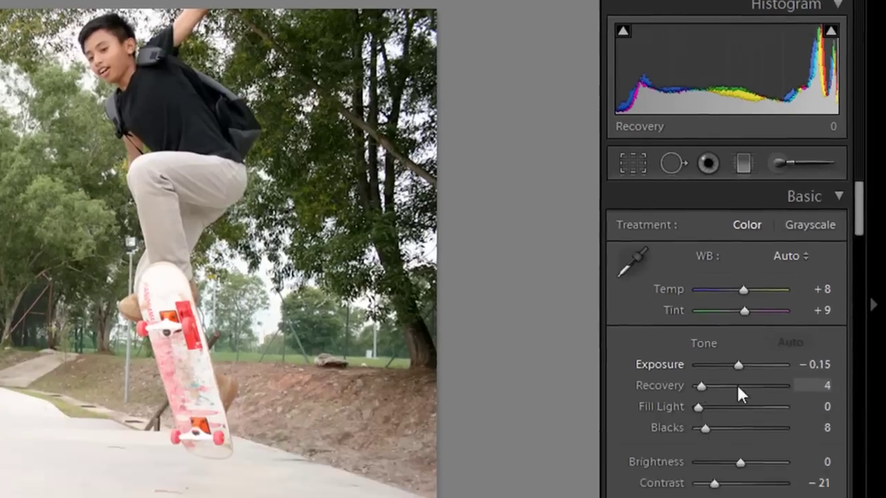
drag(737, 385, 808, 314)
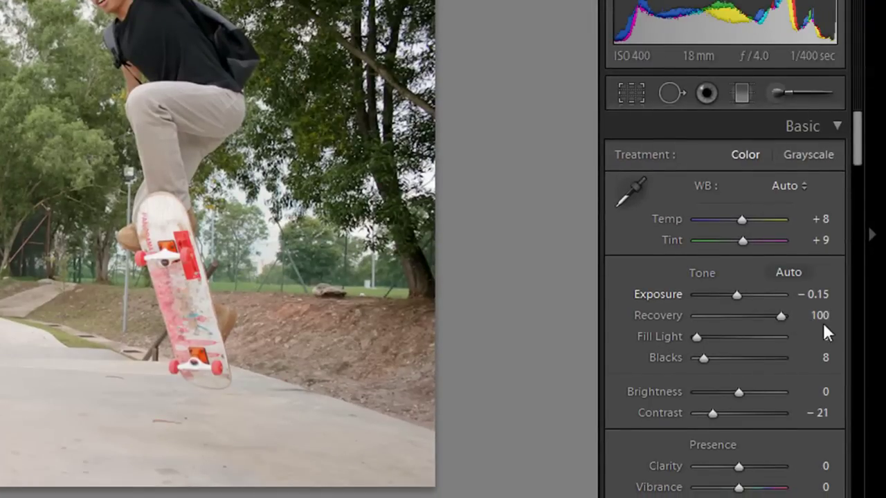
drag(696, 336, 798, 336)
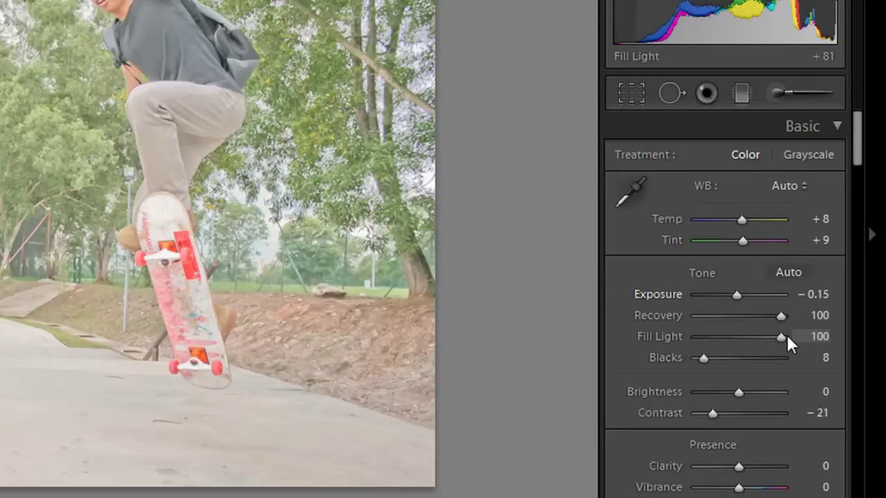
drag(704, 358, 805, 358)
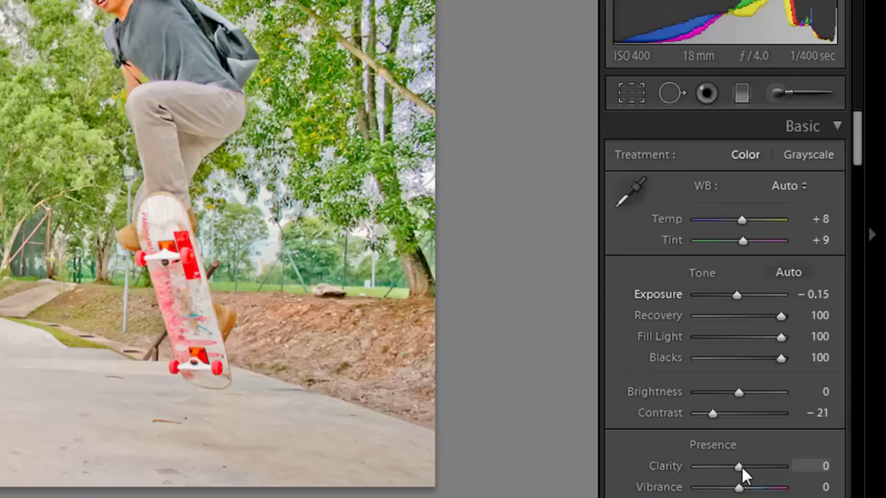
drag(740, 467, 814, 473)
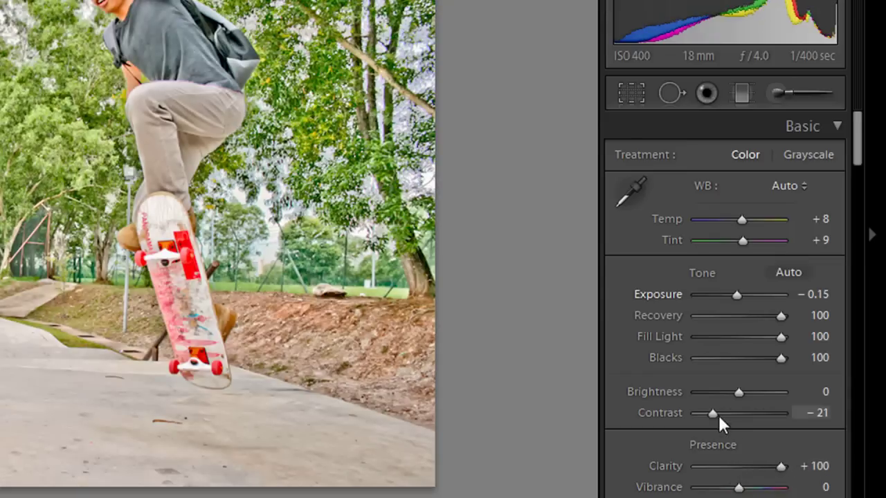
Step: Settle Contrast at +4 and raise Vibrance to +5
mouse_move(717, 413)
mouse_down()
mouse_move(762, 413)
mouse_move(727, 412)
mouse_move(748, 411)
mouse_up()
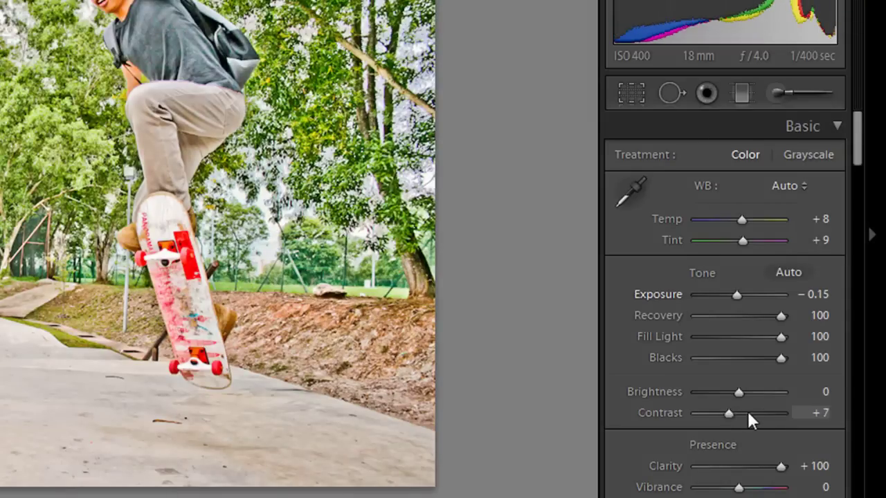
mouse_move(780, 357)
mouse_down()
mouse_move(746, 354)
mouse_move(796, 358)
mouse_up()
mouse_move(749, 414)
mouse_down()
mouse_move(785, 411)
mouse_move(710, 410)
mouse_move(727, 414)
mouse_up()
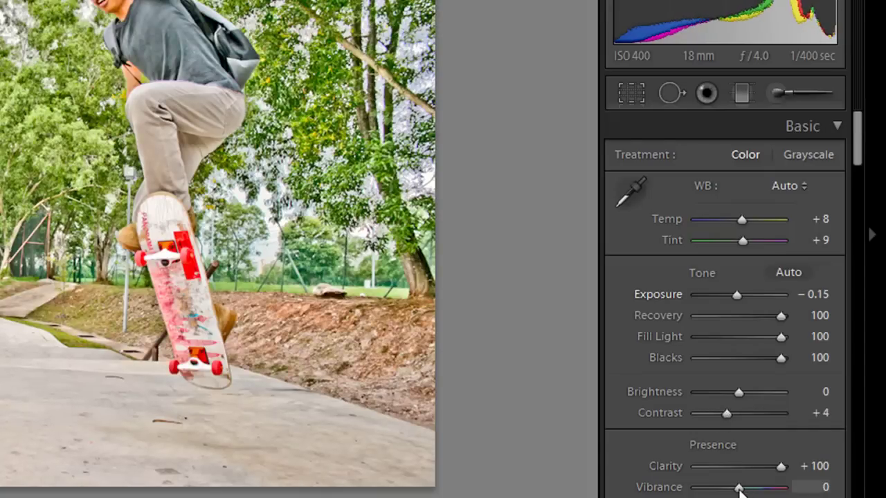
mouse_move(741, 489)
mouse_down()
mouse_move(728, 491)
mouse_move(749, 490)
mouse_move(748, 478)
mouse_up()
Step: Lower the Tone Curve Shadows to -10 and set the lens-correction vignette Amount to -100
scroll(744, 381, down, 5)
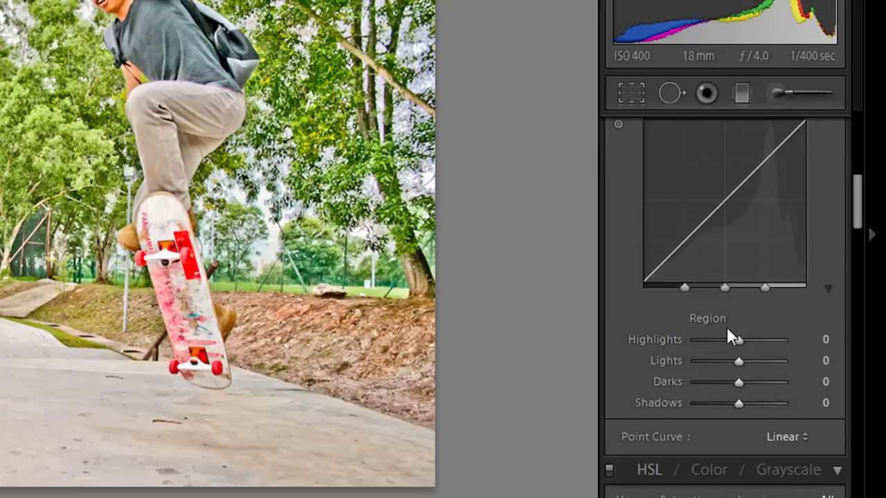
mouse_move(738, 403)
mouse_down()
mouse_move(717, 403)
mouse_move(734, 403)
mouse_up()
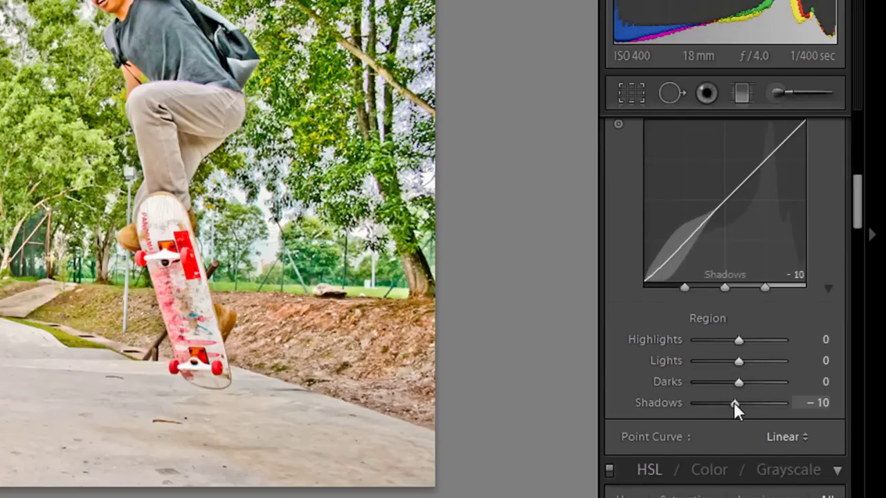
scroll(736, 353, down, 3)
scroll(736, 344, down, 7)
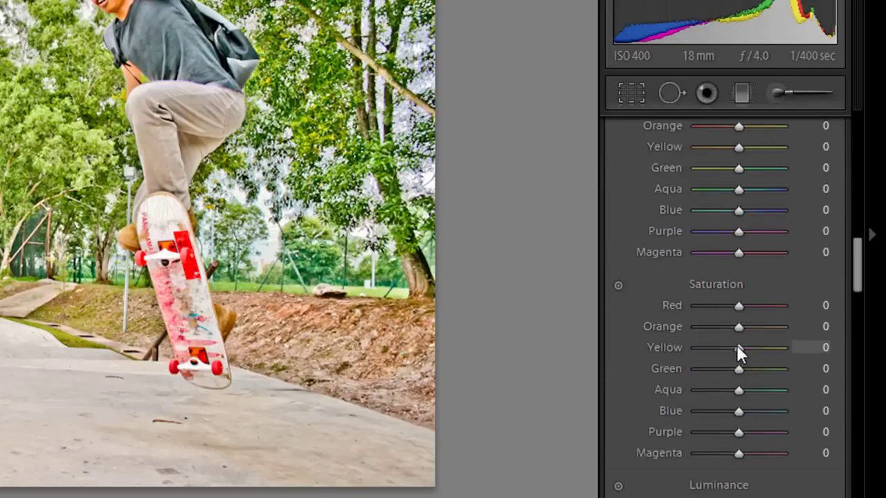
scroll(737, 346, down, 5)
scroll(737, 343, down, 5)
scroll(738, 340, down, 5)
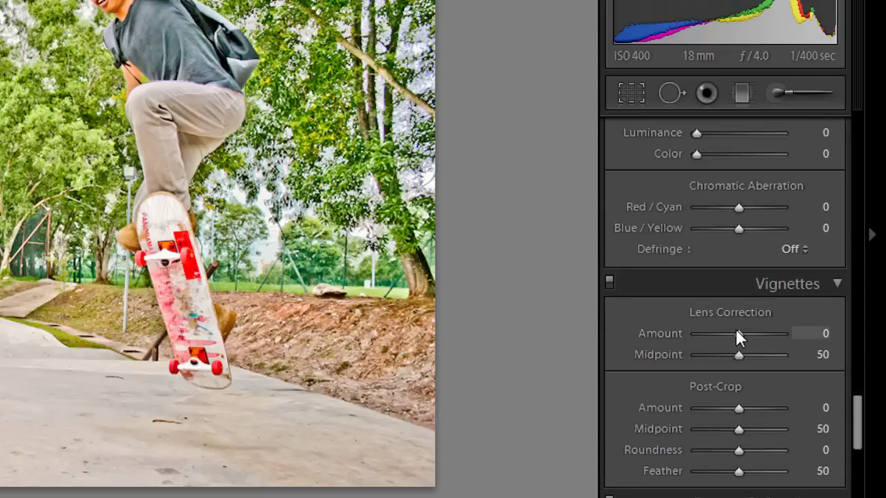
drag(736, 330, 662, 334)
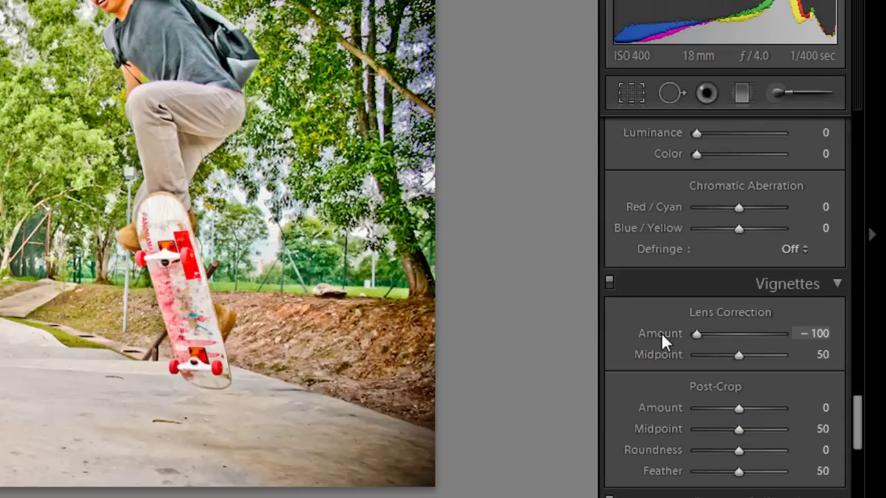
scroll(749, 346, up, 7)
scroll(748, 346, up, 5)
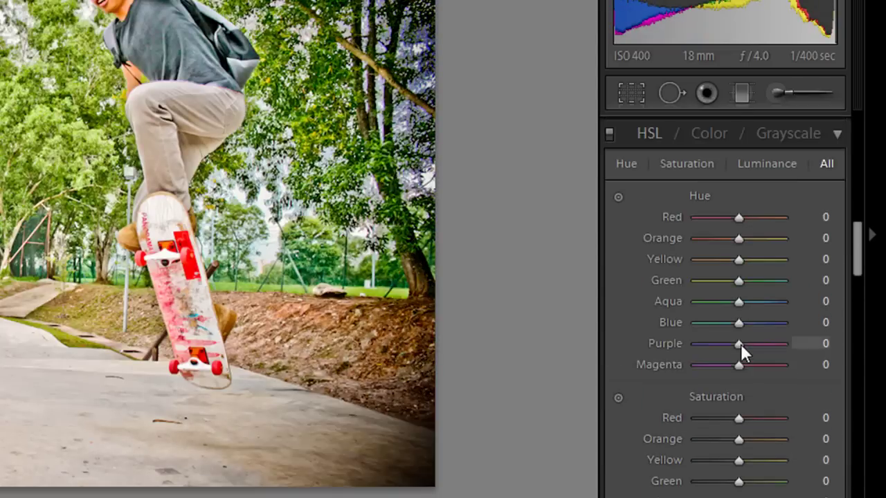
scroll(741, 344, up, 5)
scroll(740, 344, up, 4)
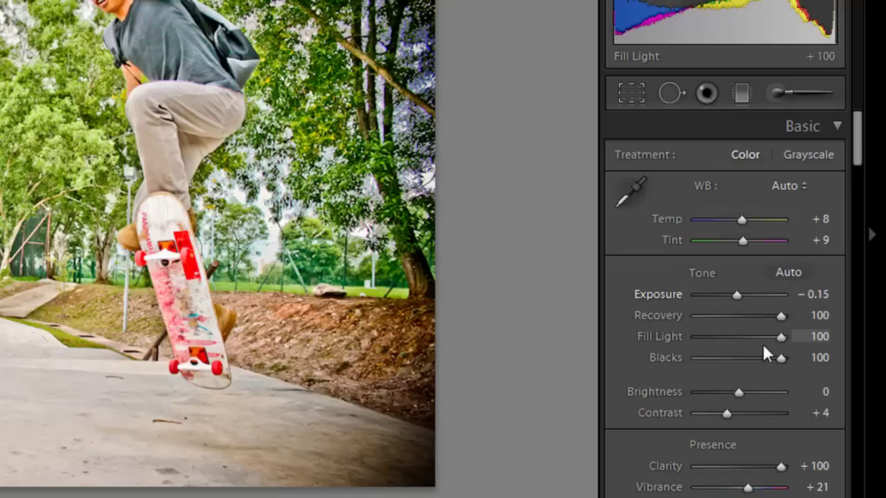
Step: Ease Vibrance down to +10 and boost Contrast to about +71
mouse_move(727, 412)
mouse_down()
mouse_move(786, 412)
mouse_move(747, 406)
mouse_up()
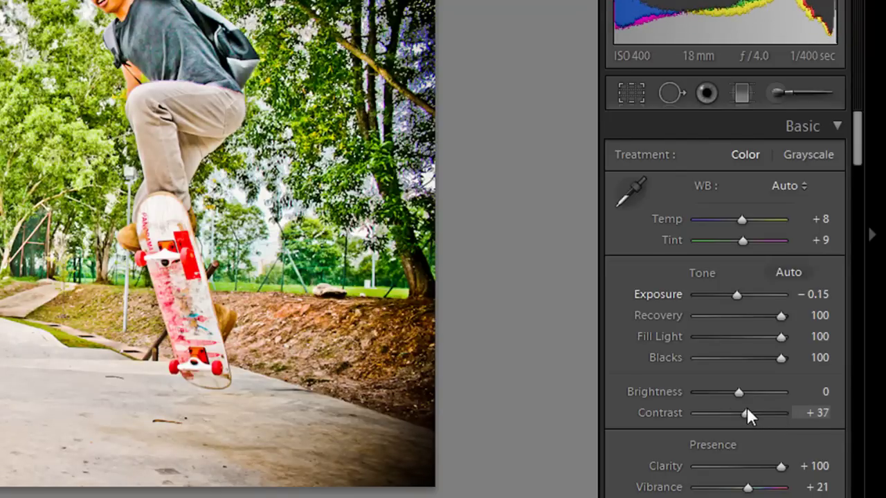
drag(747, 407, 745, 408)
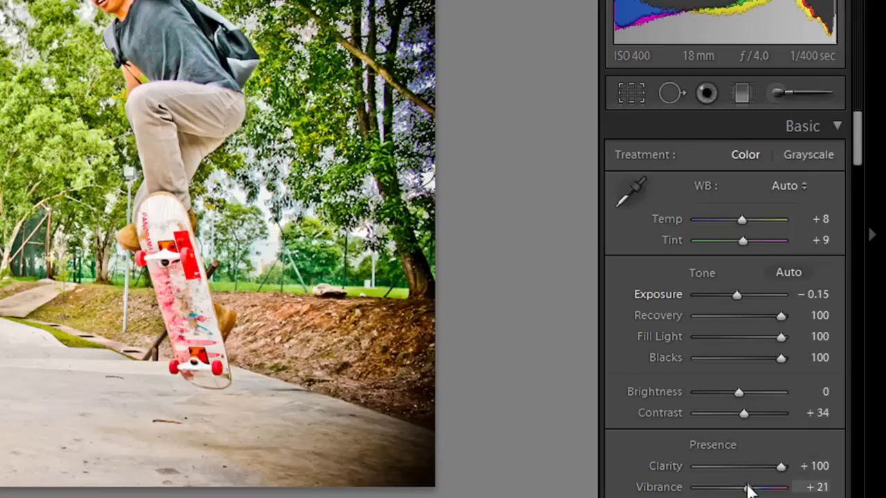
mouse_move(747, 489)
mouse_down()
mouse_move(724, 490)
mouse_move(751, 490)
mouse_move(743, 489)
mouse_up()
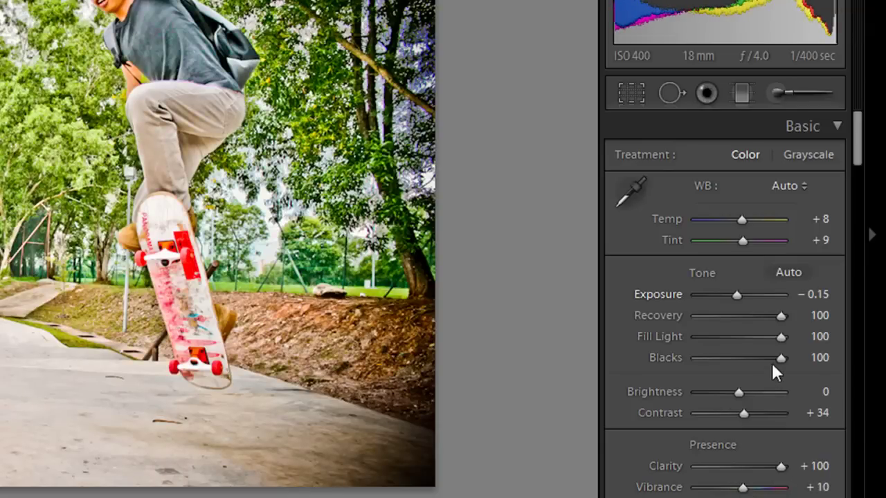
mouse_move(780, 362)
mouse_down()
mouse_move(707, 362)
mouse_move(803, 362)
mouse_move(763, 336)
mouse_move(743, 336)
mouse_move(796, 338)
mouse_move(725, 337)
mouse_move(794, 337)
mouse_move(766, 318)
mouse_move(737, 318)
mouse_move(814, 319)
mouse_up()
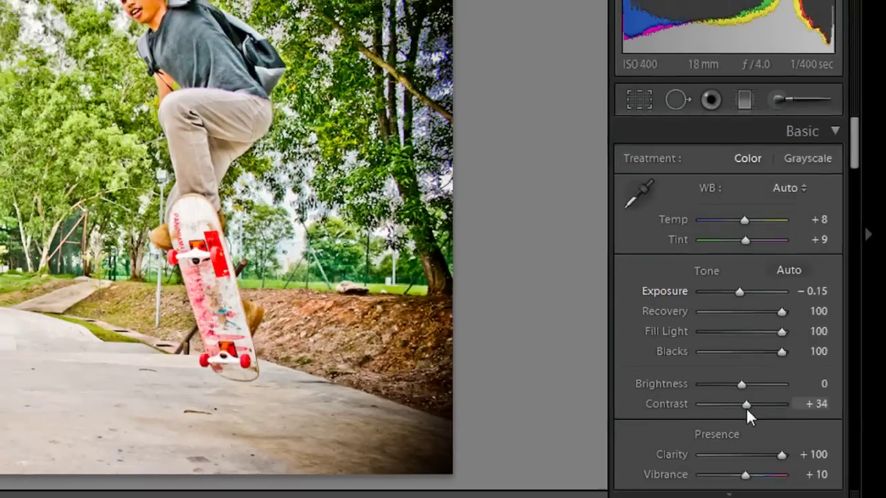
drag(744, 413, 776, 412)
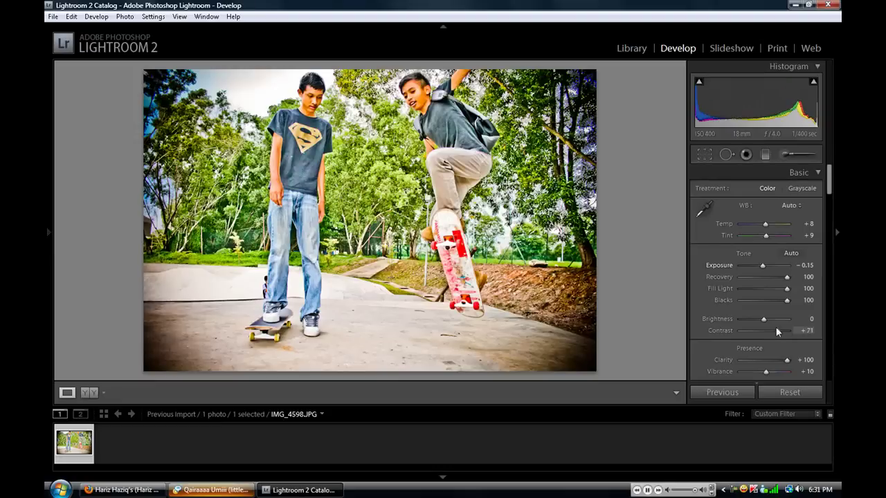
Step: Try several Contrast levels and settle it at +52
drag(774, 332, 774, 299)
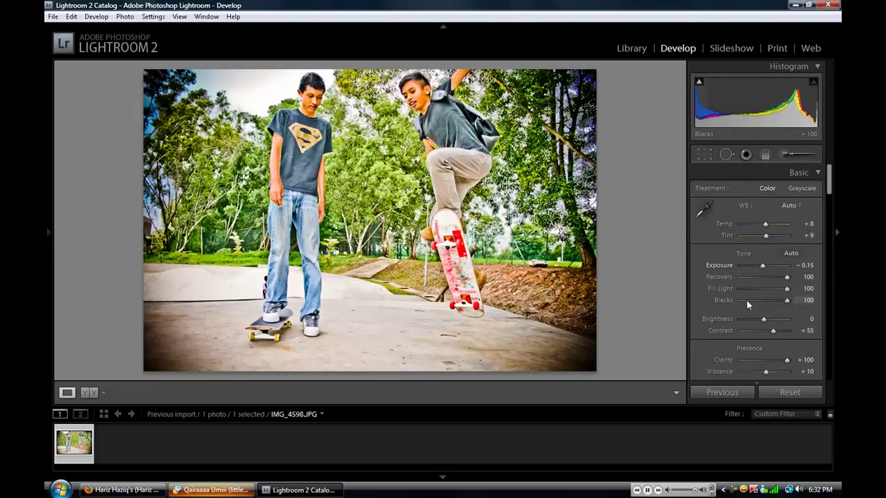
drag(786, 300, 794, 300)
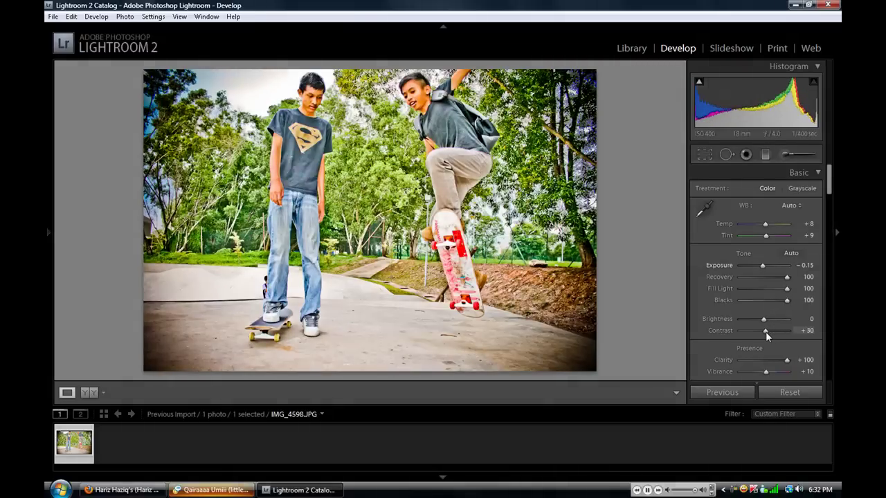
drag(766, 331, 791, 330)
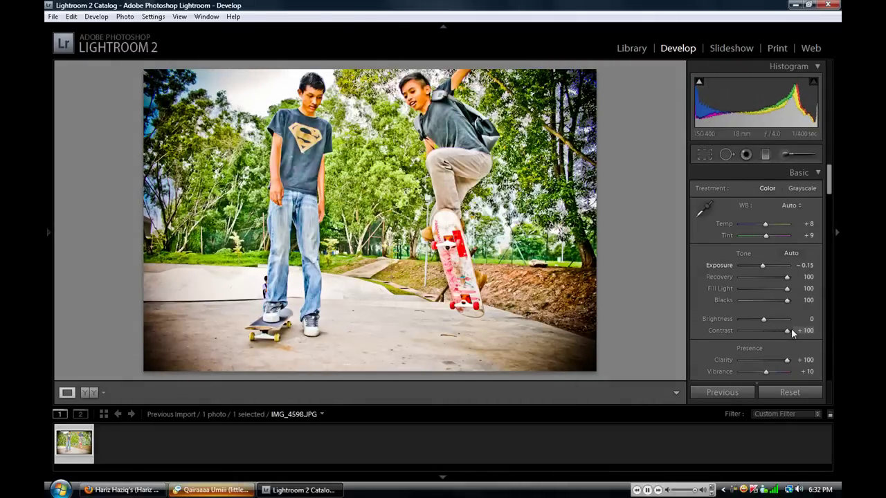
click(765, 330)
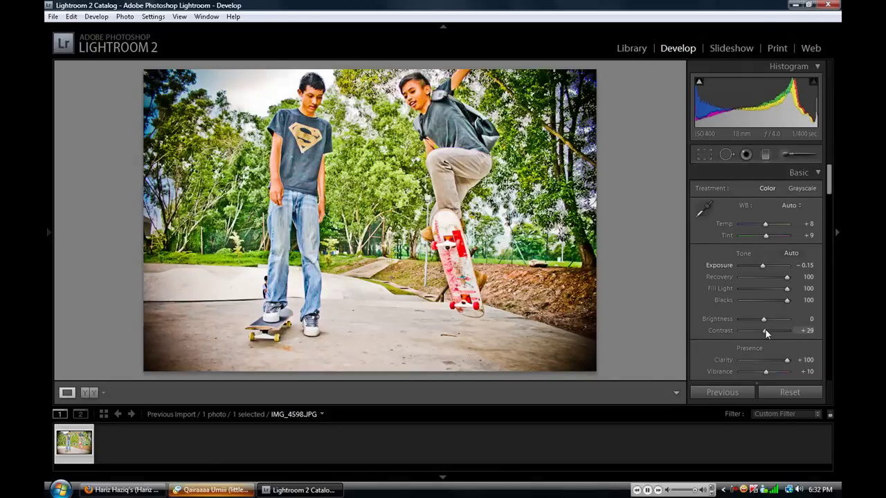
drag(765, 331, 775, 331)
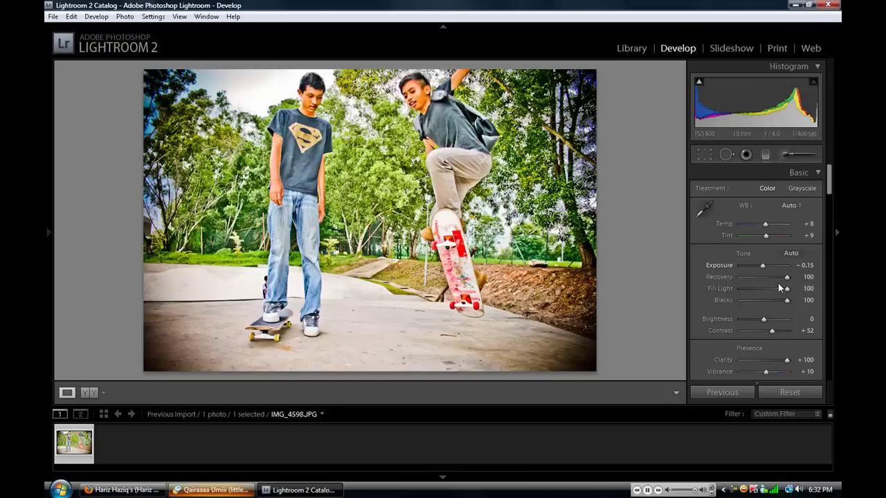
mouse_move(786, 288)
scroll(783, 293, down, 3)
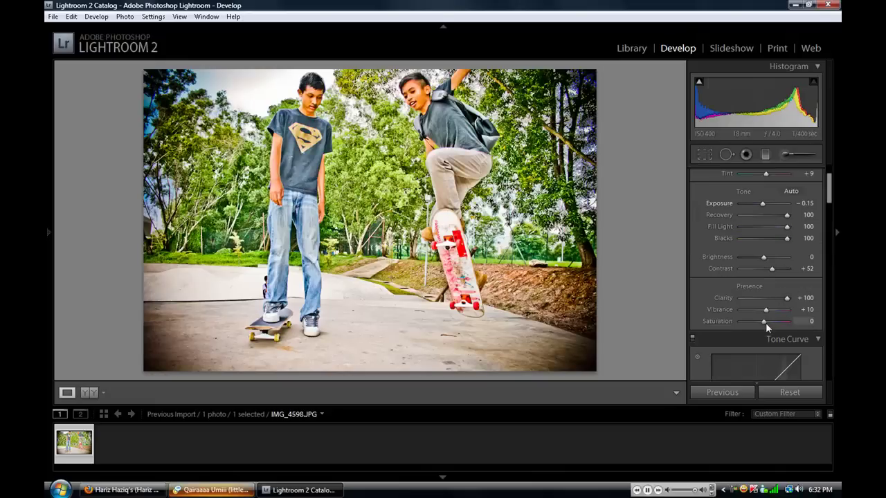
mouse_move(765, 323)
mouse_down()
mouse_move(723, 319)
mouse_move(761, 320)
mouse_up()
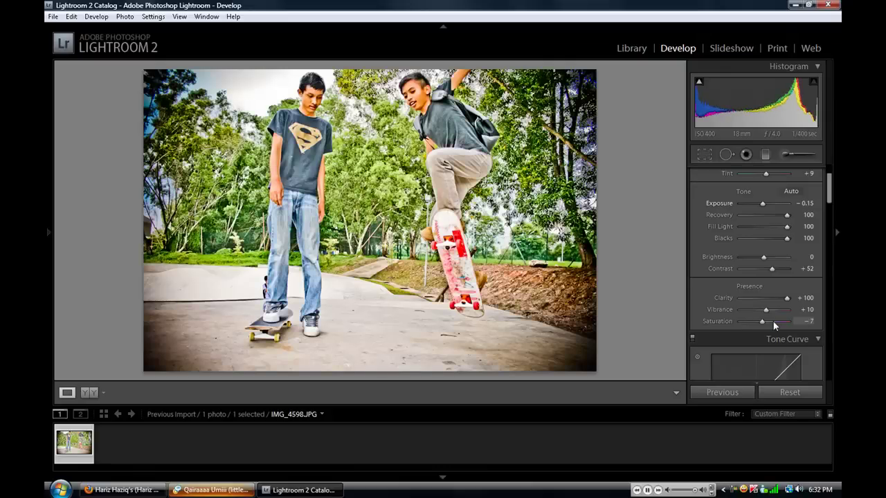
Step: Enter 0 for both Saturation and Vibrance
click(804, 321)
text(0)
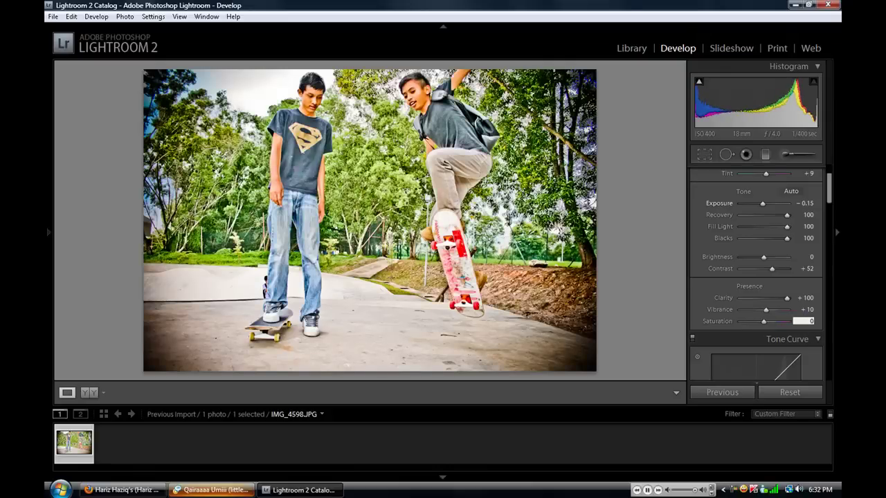
click(711, 309)
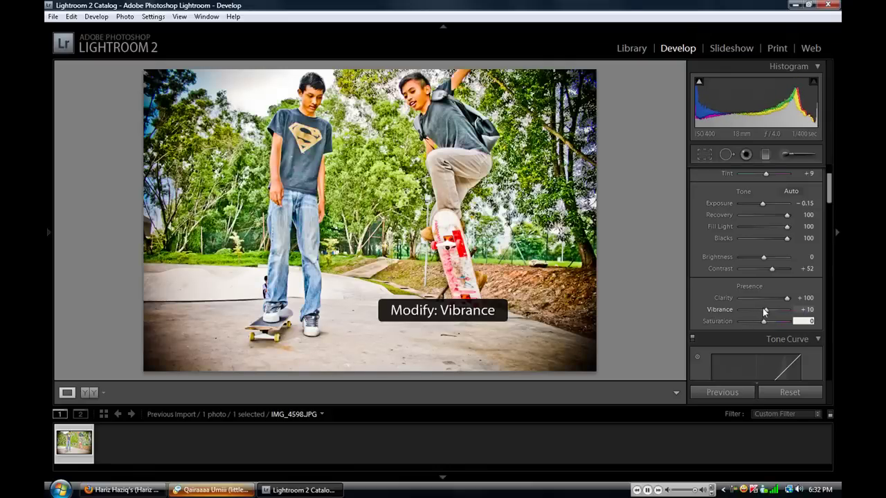
click(805, 309)
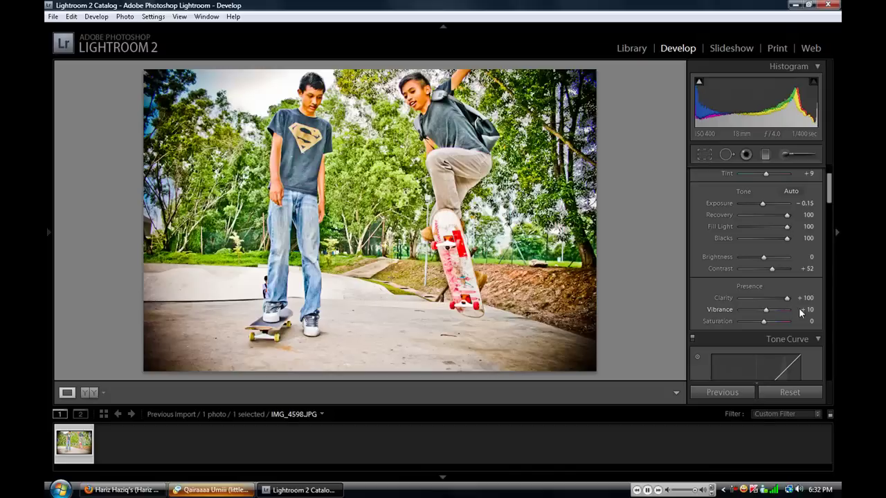
text(0)
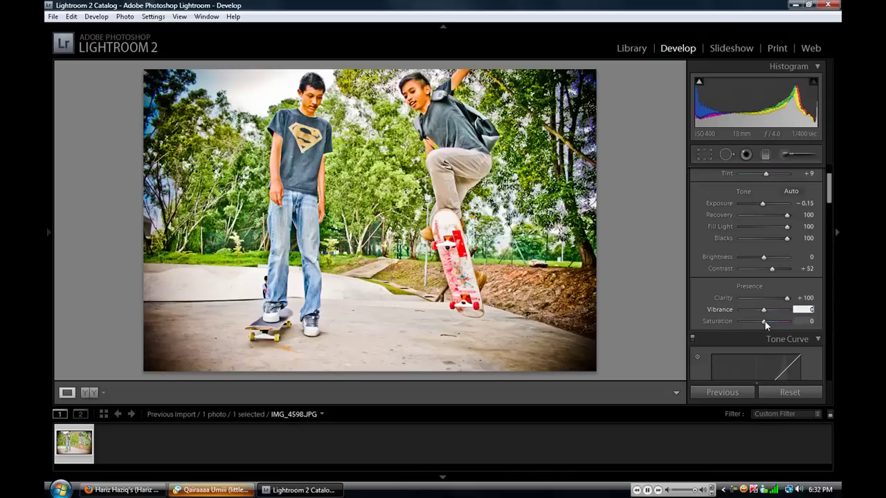
key(Return)
Step: Soften the lens-correction vignette to Amount -79 with Midpoint 69
drag(829, 191, 836, 338)
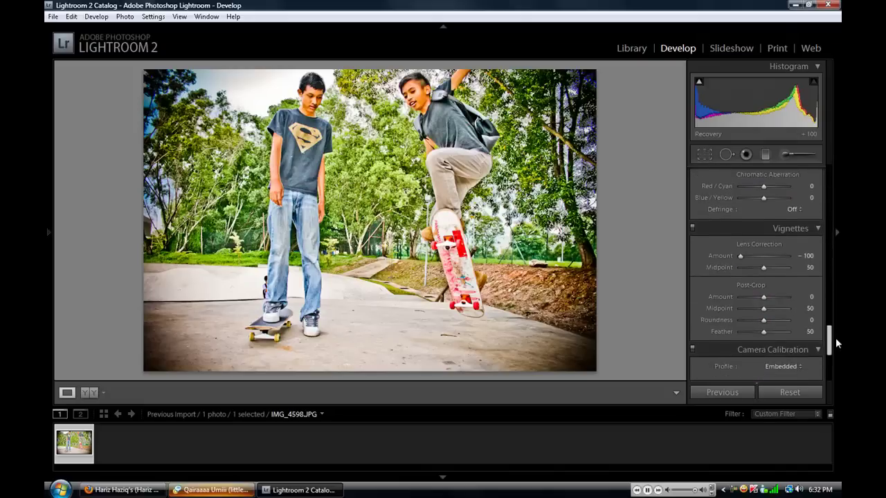
mouse_move(753, 257)
mouse_down()
mouse_move(772, 255)
mouse_move(746, 245)
mouse_up()
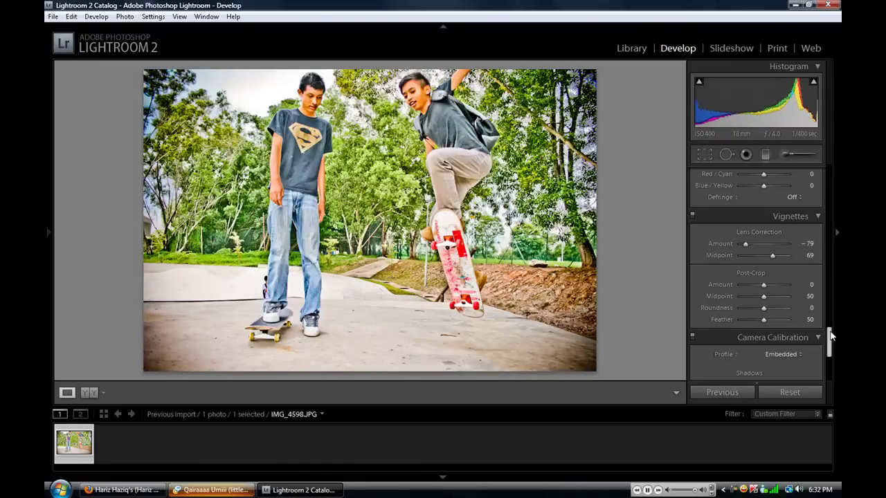
drag(831, 336, 830, 168)
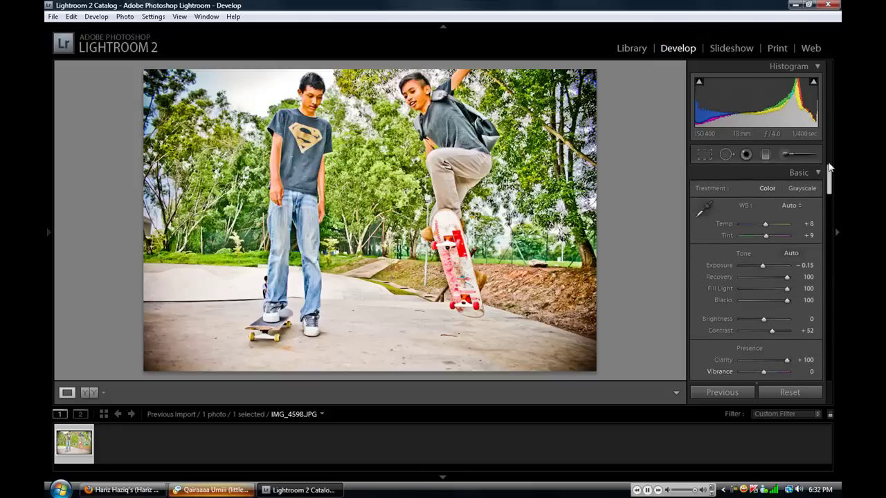